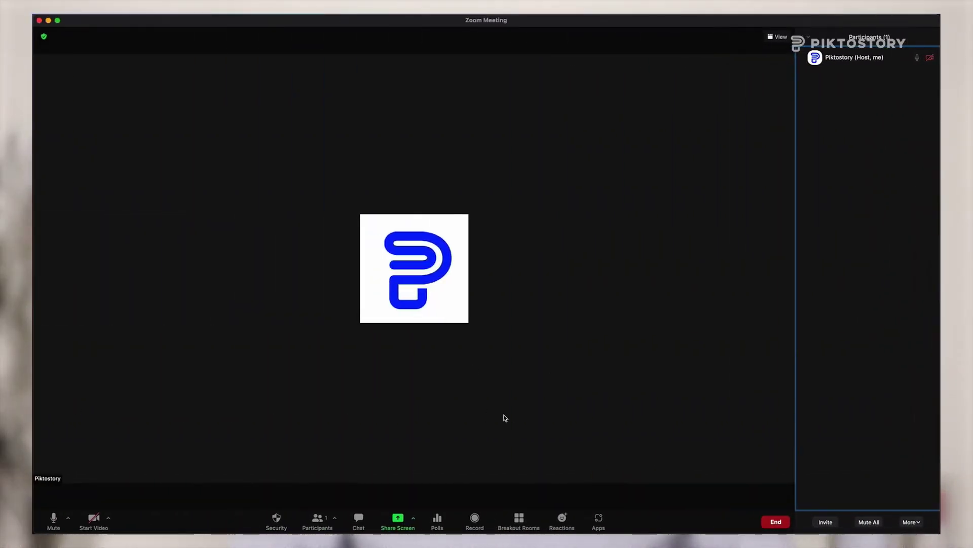
# Record a short stretch of the Zoom meeting, then stop the recording.
pyautogui.click(473, 525)
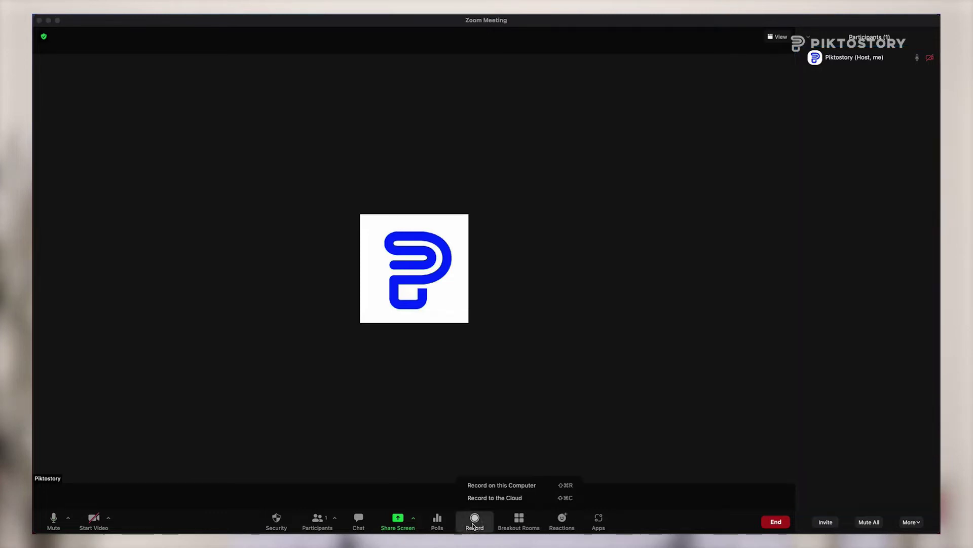
pyautogui.click(477, 485)
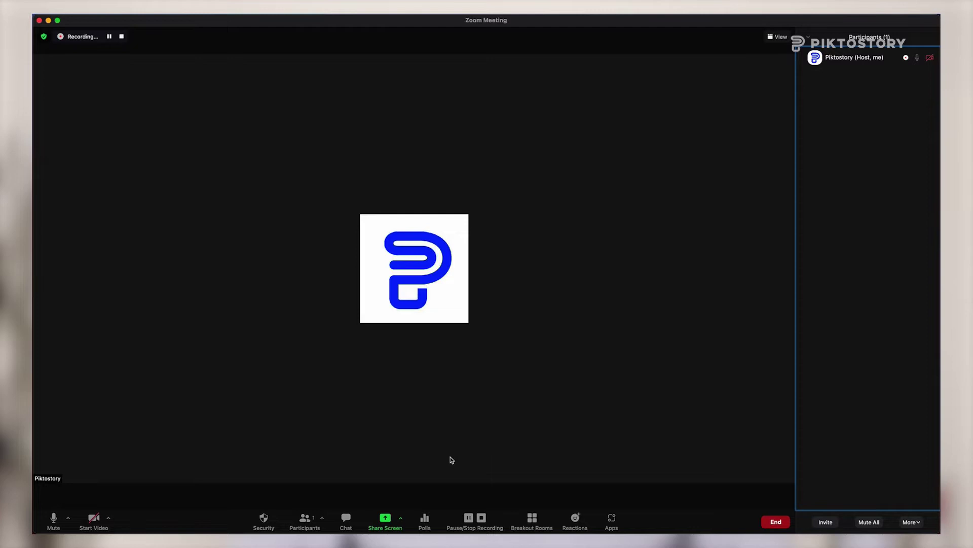
pyautogui.click(482, 518)
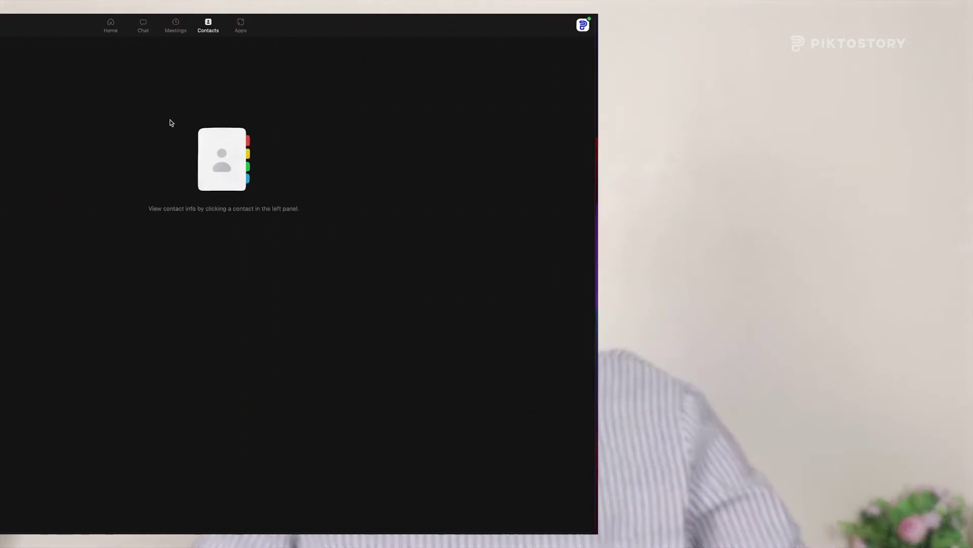
# Show the list of recorded Zoom meetings.
pyautogui.click(514, 31)
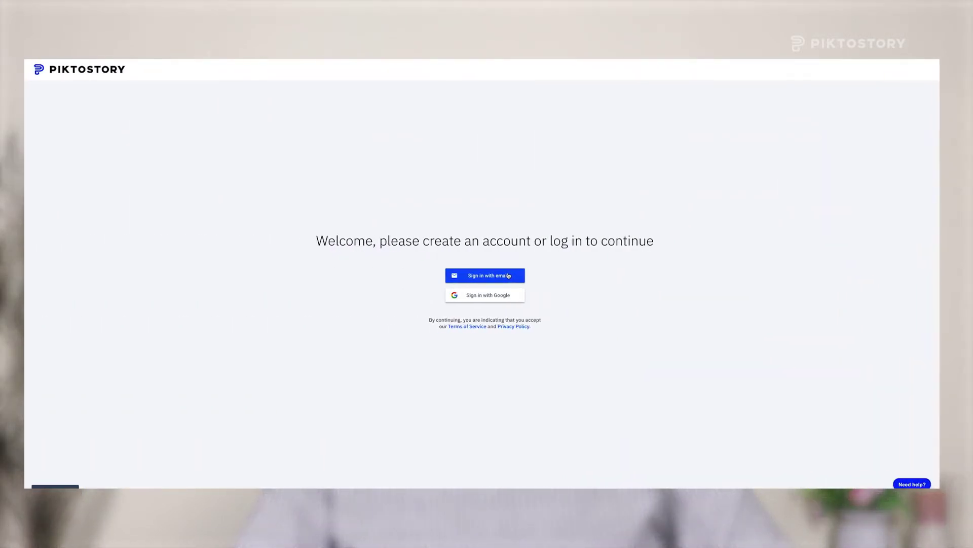
# Sign in to Piktostory with an email account.
pyautogui.click(509, 276)
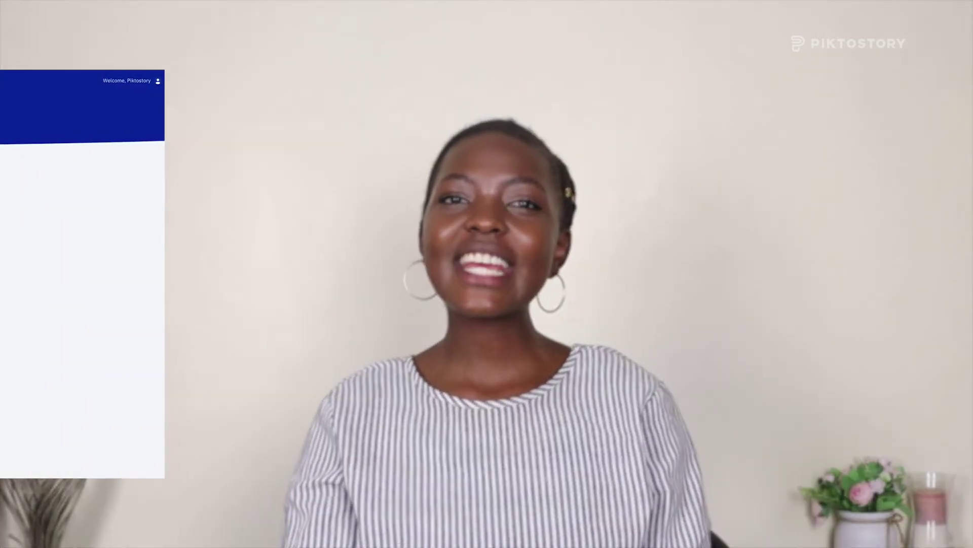
# Import the Zoom recording and retype the 00:07 line as 'I am Elvin'.
pyautogui.click(543, 151)
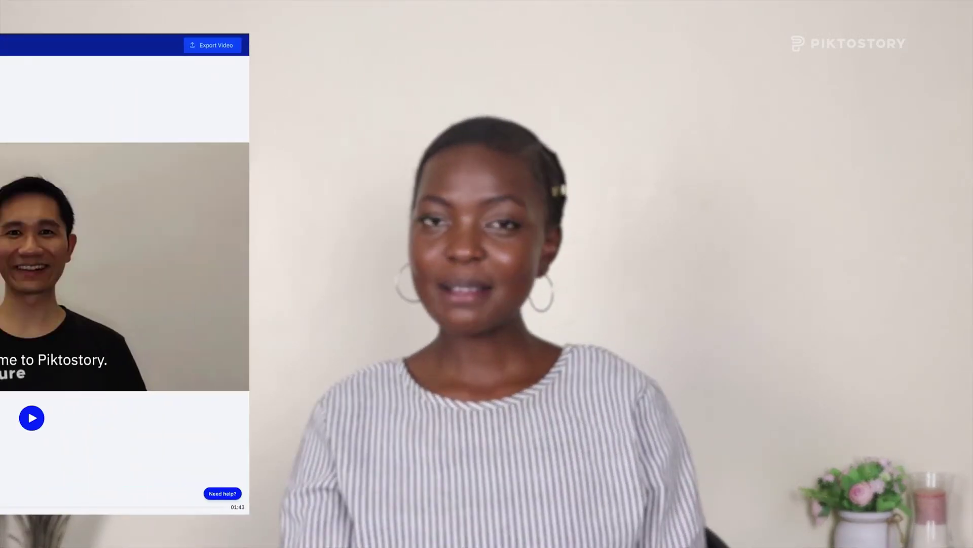
pyautogui.write("I am Elvin, and I'm the")
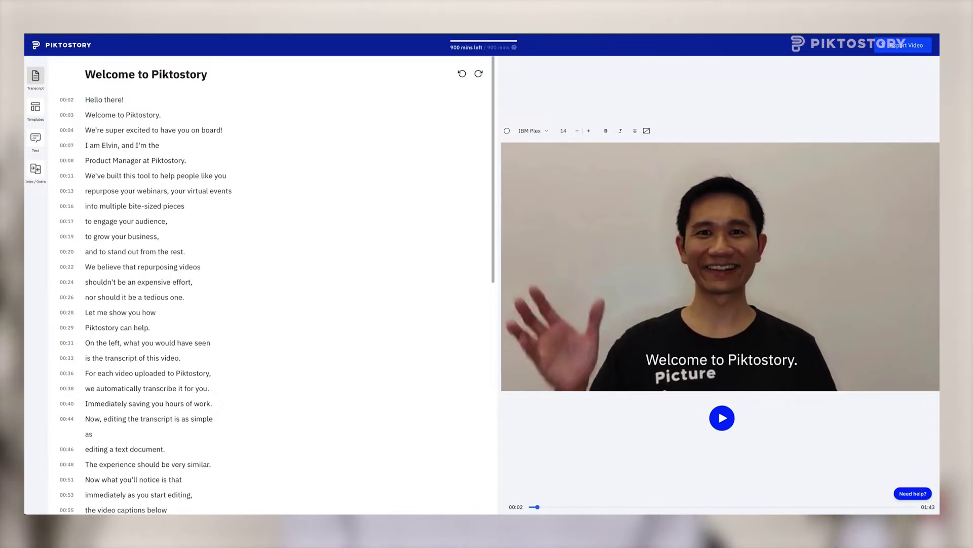
# Undo the name edit so the 00:07 line reads 'My name is Elvin' again.
pyautogui.click(314, 171)
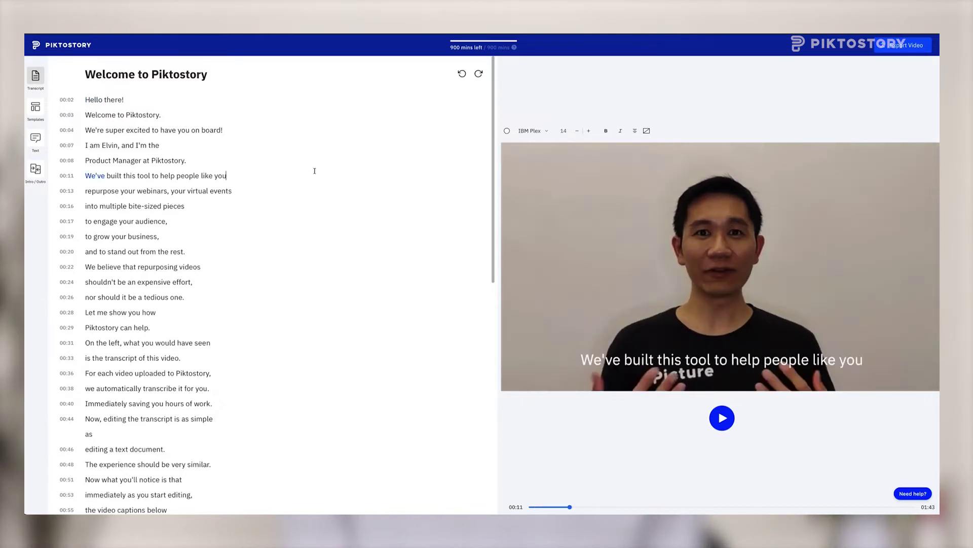
pyautogui.click(193, 147)
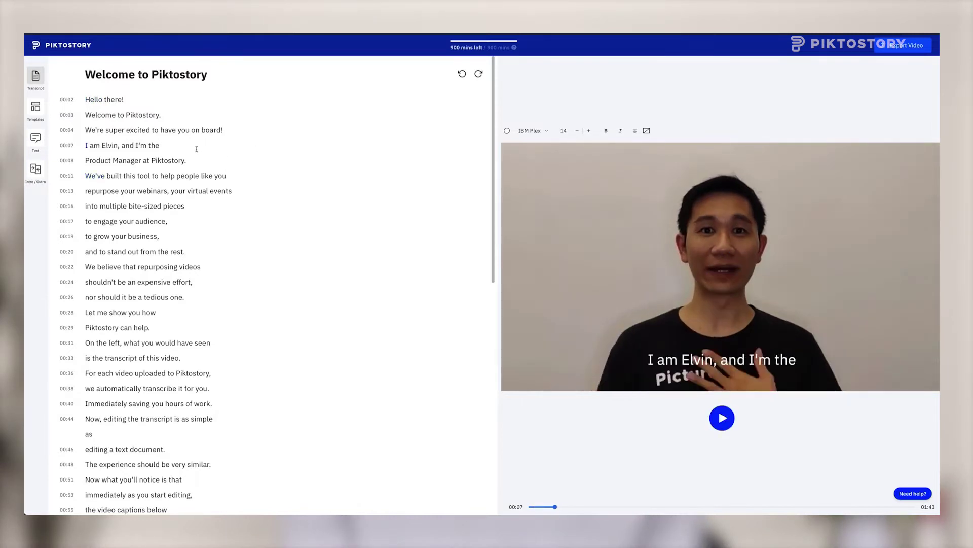
pyautogui.hotkey('ctrl', 'z')
pyautogui.hotkey('ctrl', 'z')
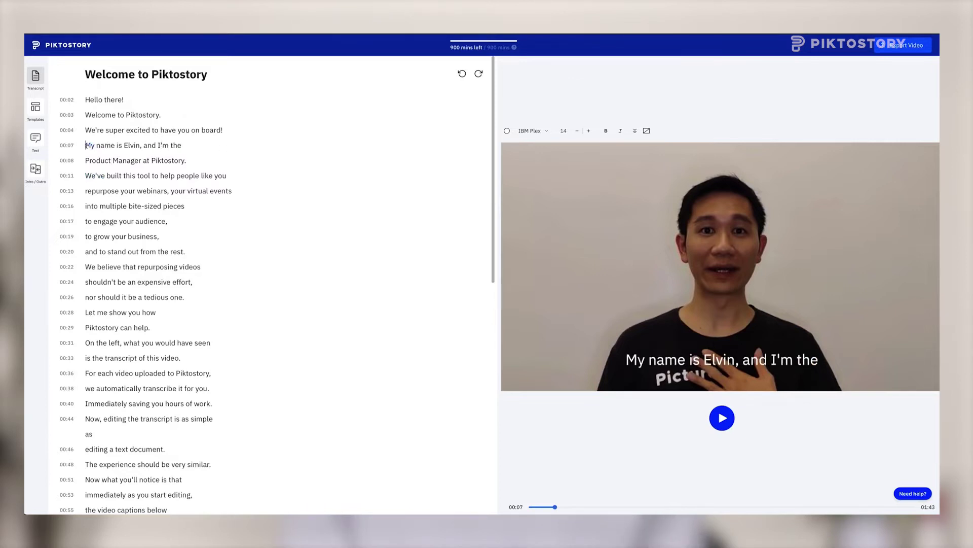
# Select the 'Welcome to Piktostory.' and 'My name is Elvin' transcript text.
pyautogui.click(184, 145)
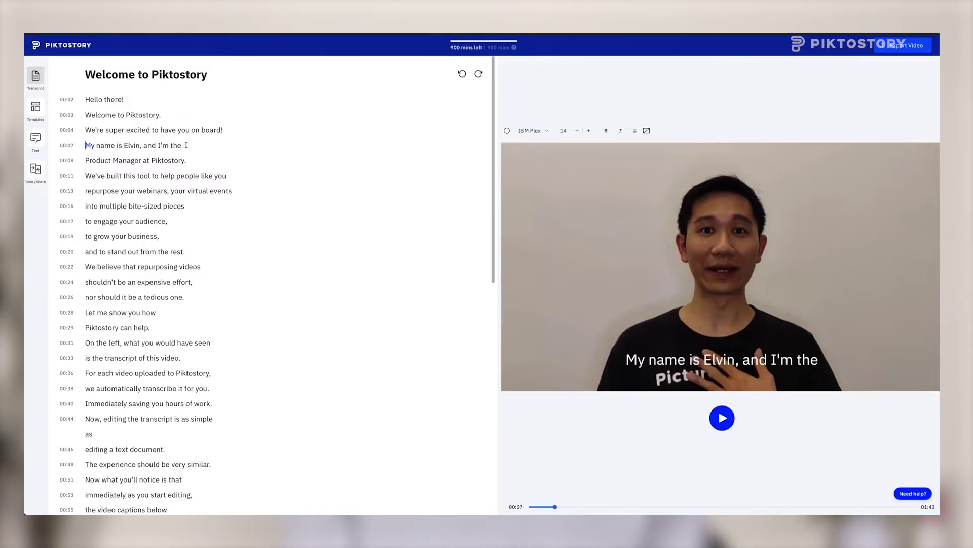
pyautogui.click(143, 103)
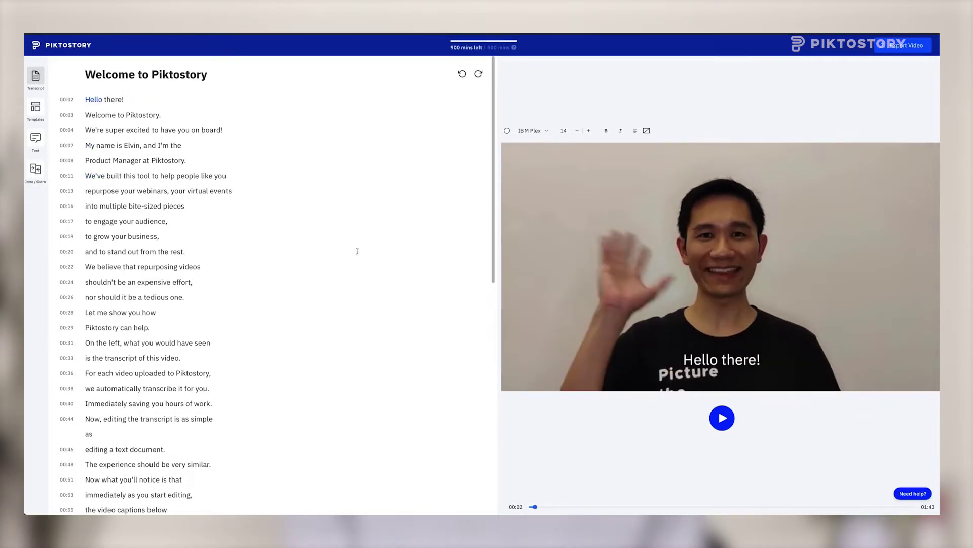
pyautogui.moveTo(86, 115); pyautogui.dragTo(161, 116)
pyautogui.moveTo(86, 144); pyautogui.dragTo(140, 146)
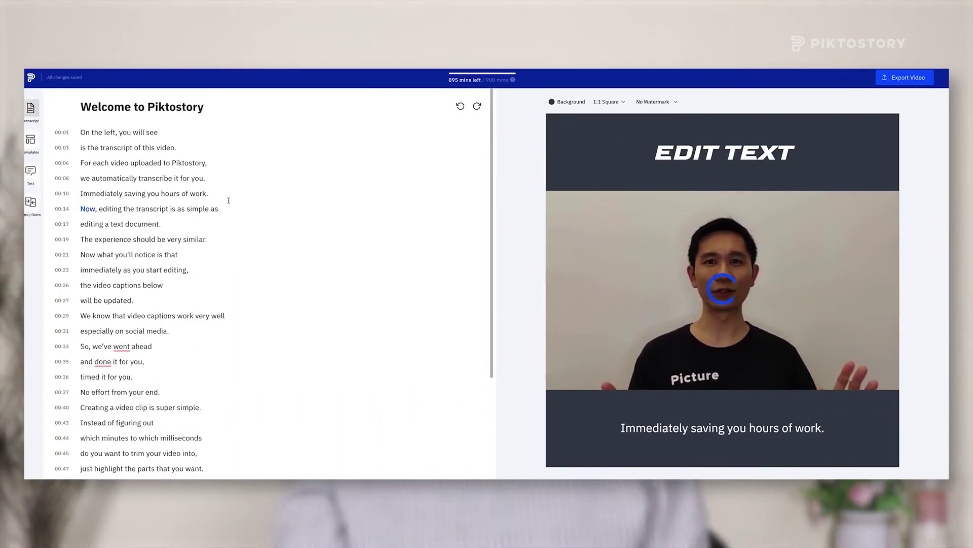
# Replace 'is as simple as' on the 00:14 line with 'is very simple'.
pyautogui.click(136, 208)
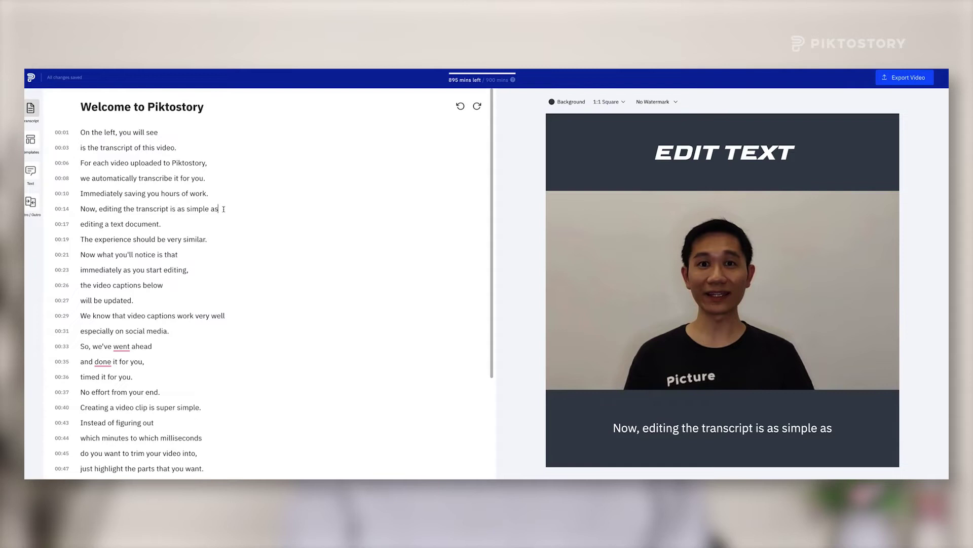
pyautogui.moveTo(214, 208); pyautogui.dragTo(186, 210)
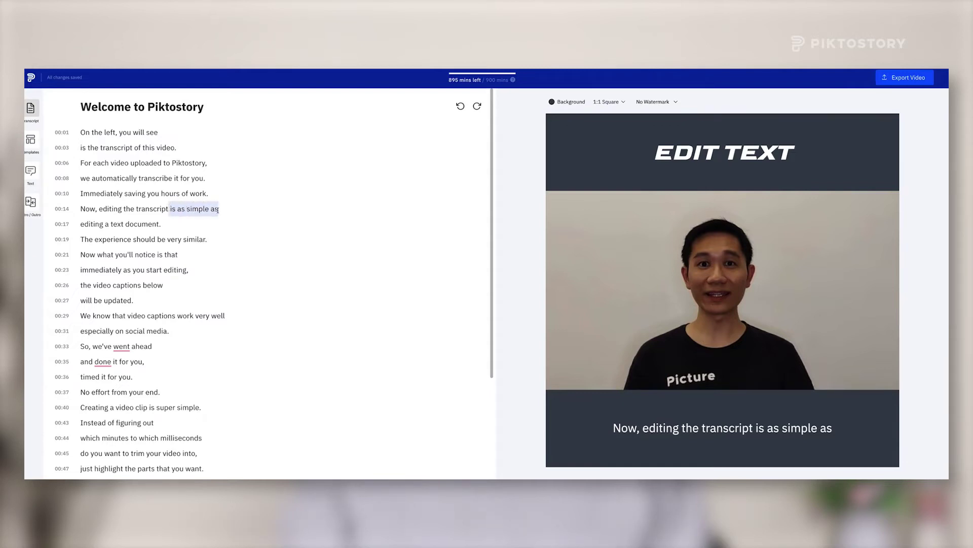
pyautogui.press('BackSpace')
pyautogui.write('is')
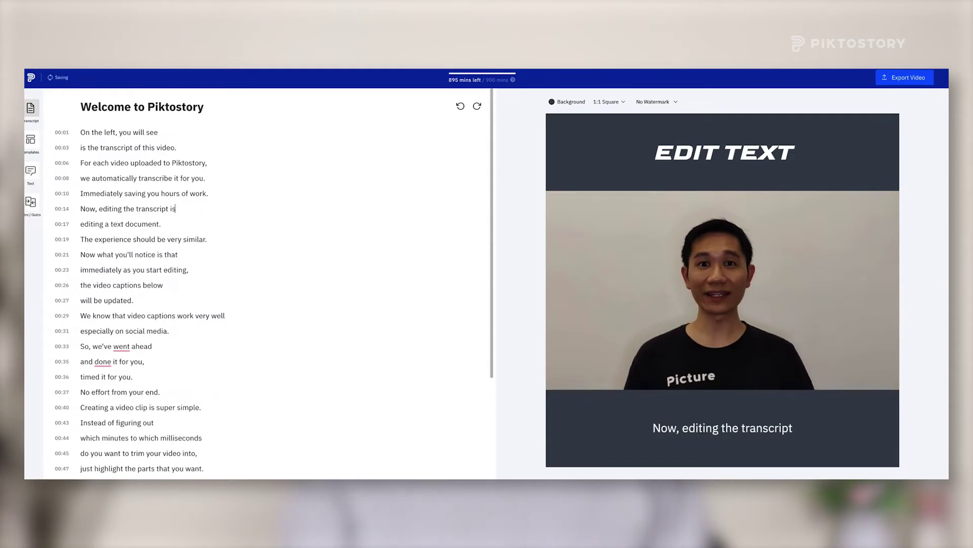
pyautogui.write(' ver')
pyautogui.write('y simp')
pyautogui.write('le as')
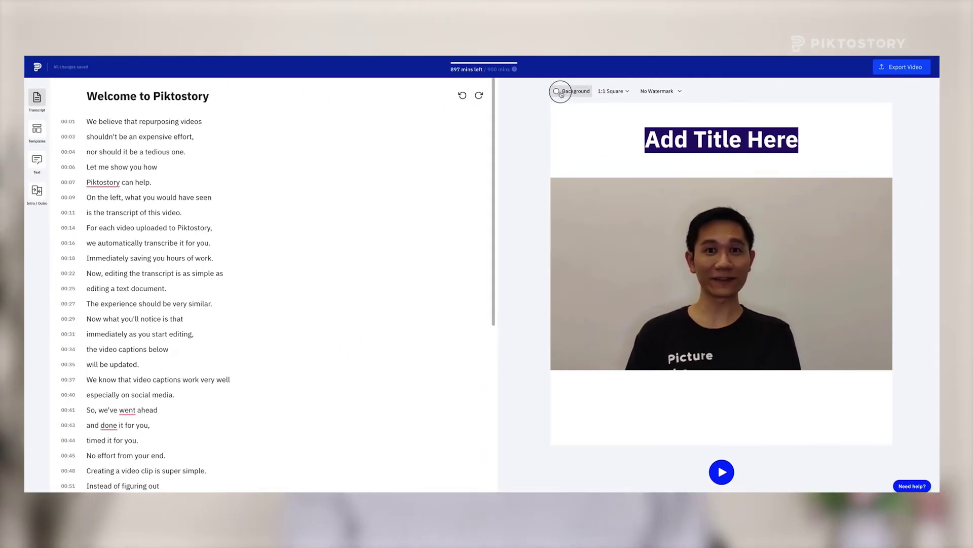
# Set the square clip's background colour to blue (#0753de).
pyautogui.click(557, 91)
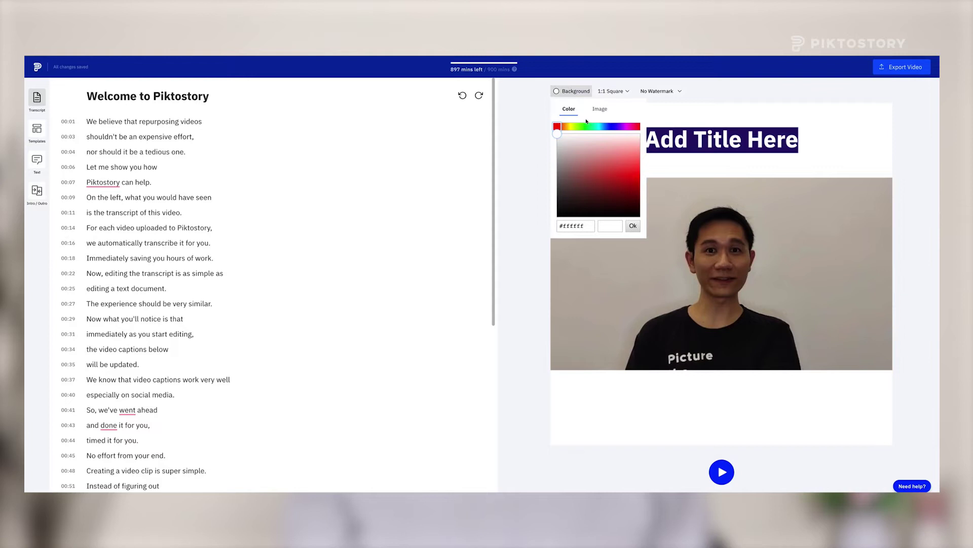
pyautogui.click(600, 109)
pyautogui.click(568, 110)
pyautogui.click(669, 107)
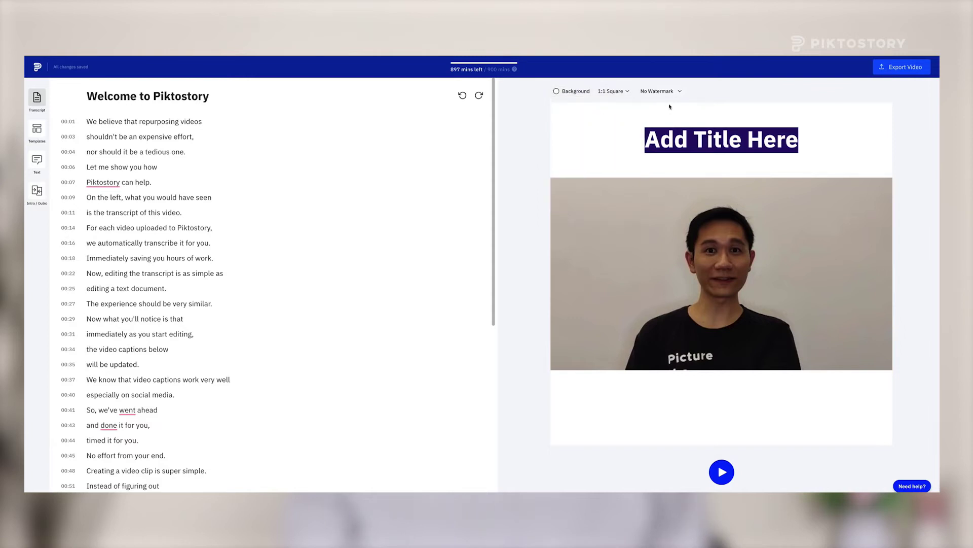
pyautogui.click(582, 98)
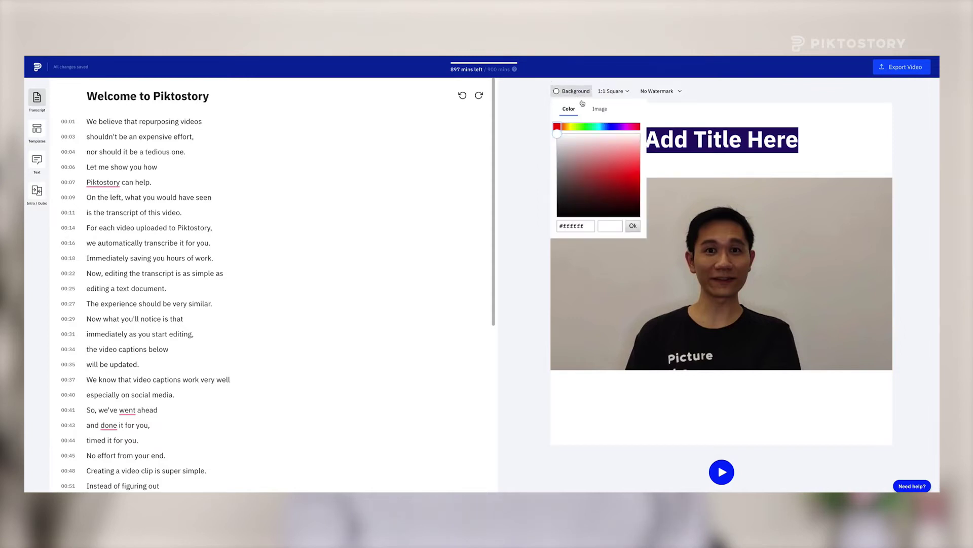
pyautogui.moveTo(574, 127); pyautogui.dragTo(636, 181)
pyautogui.click(657, 169)
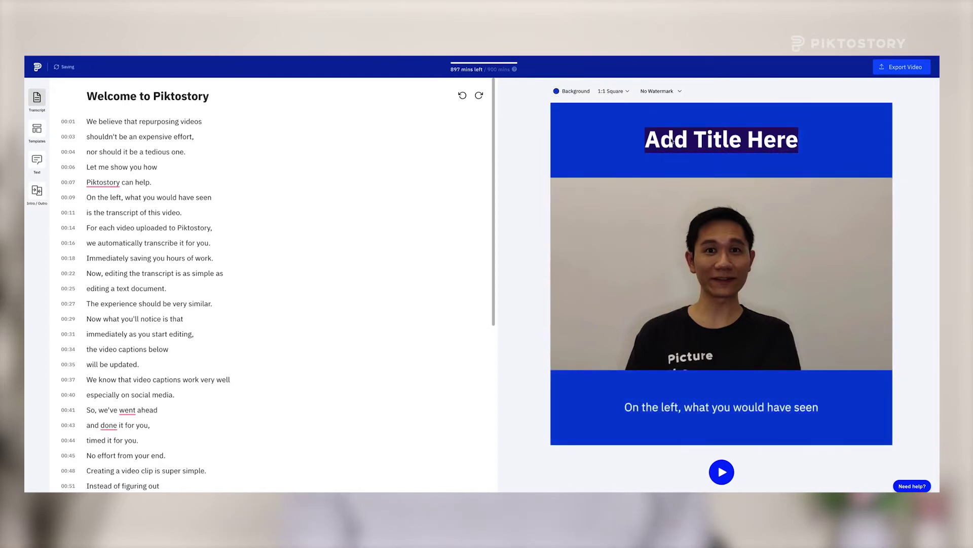
# Replace the 'Add Title Here' title with 'EDIT TEXT'.
pyautogui.click(670, 139)
pyautogui.tripleClick(724, 139)
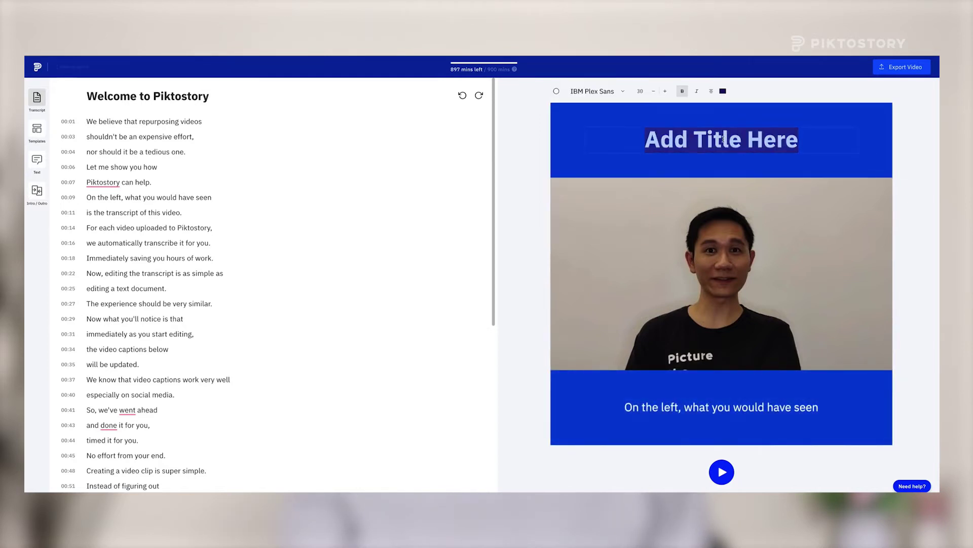
pyautogui.write('EDIT TEXT')
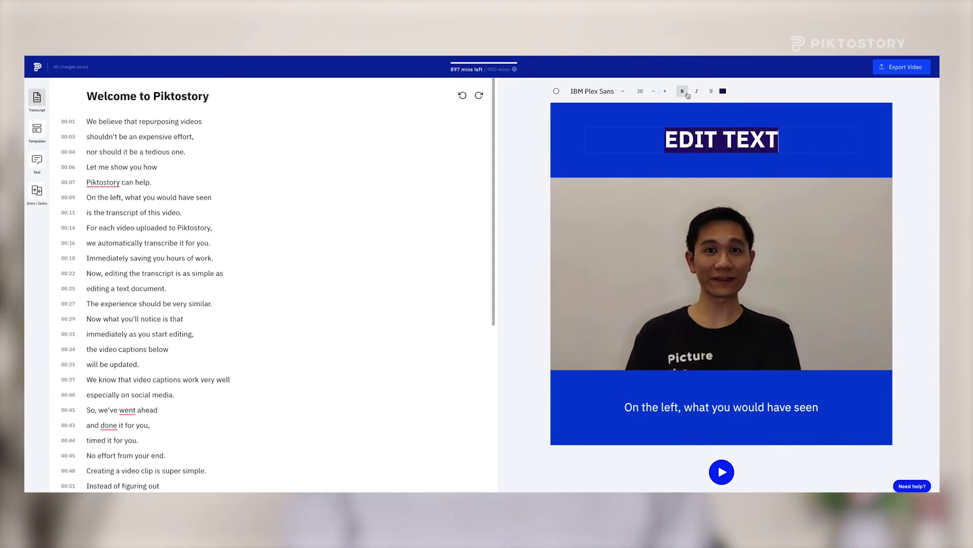
# Make the EDIT TEXT title italic in the Goldman font with no dark highlight.
pyautogui.tripleClick(705, 140)
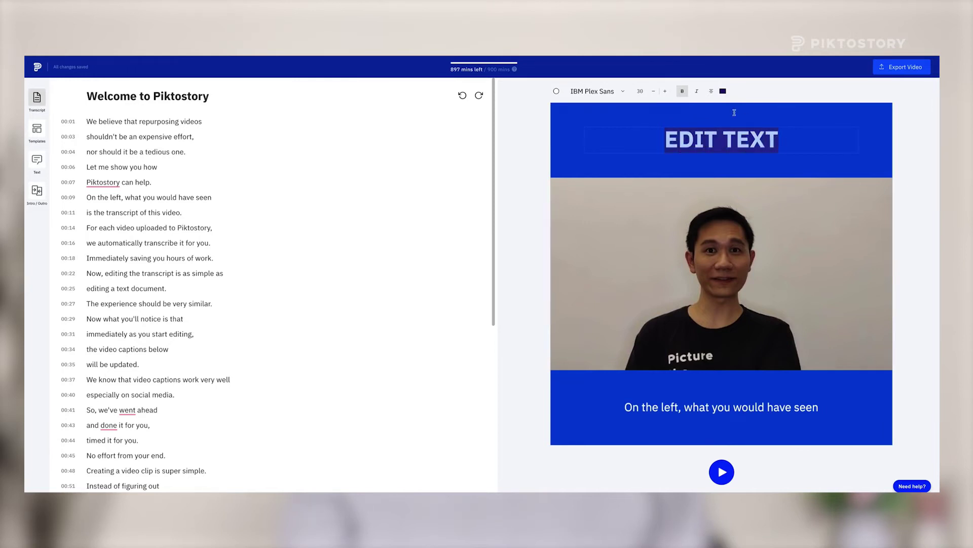
pyautogui.click(726, 92)
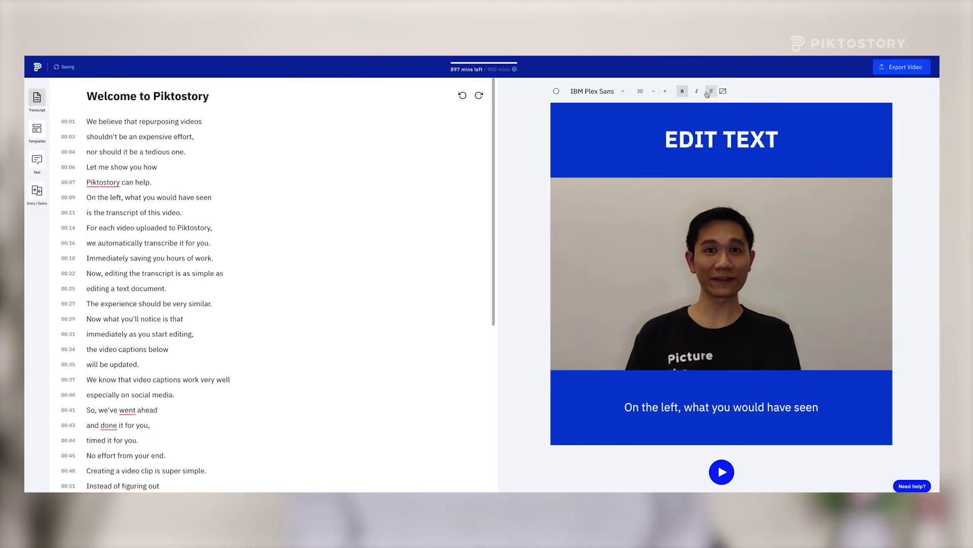
pyautogui.click(696, 91)
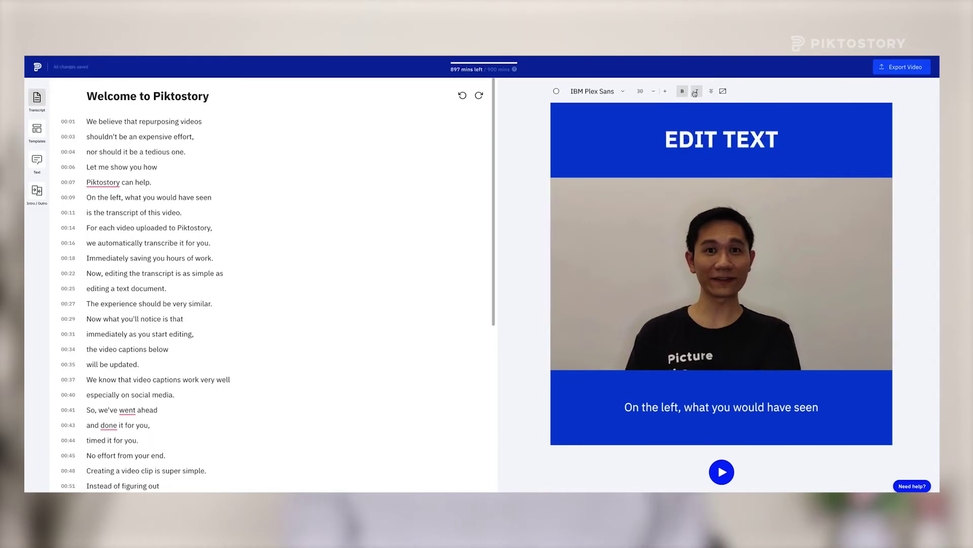
pyautogui.click(622, 92)
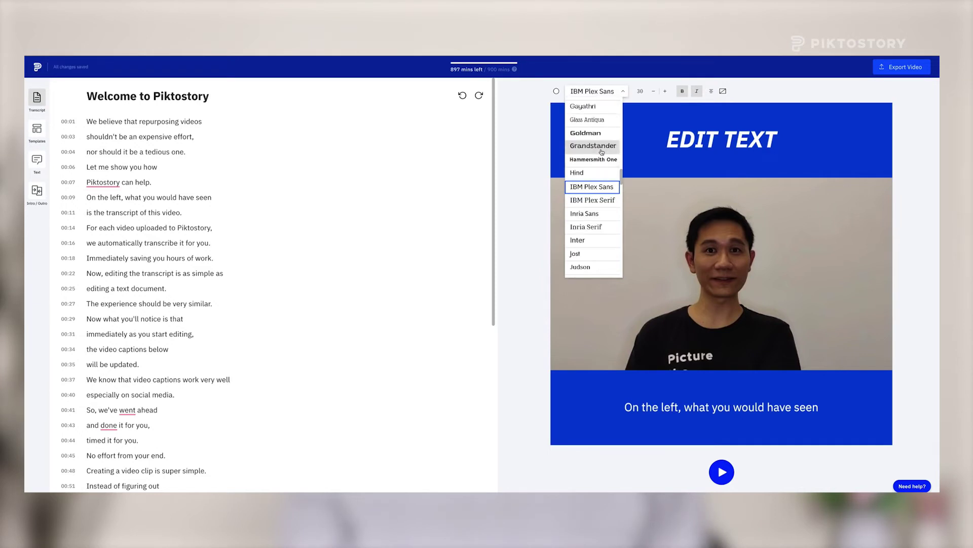
pyautogui.click(602, 136)
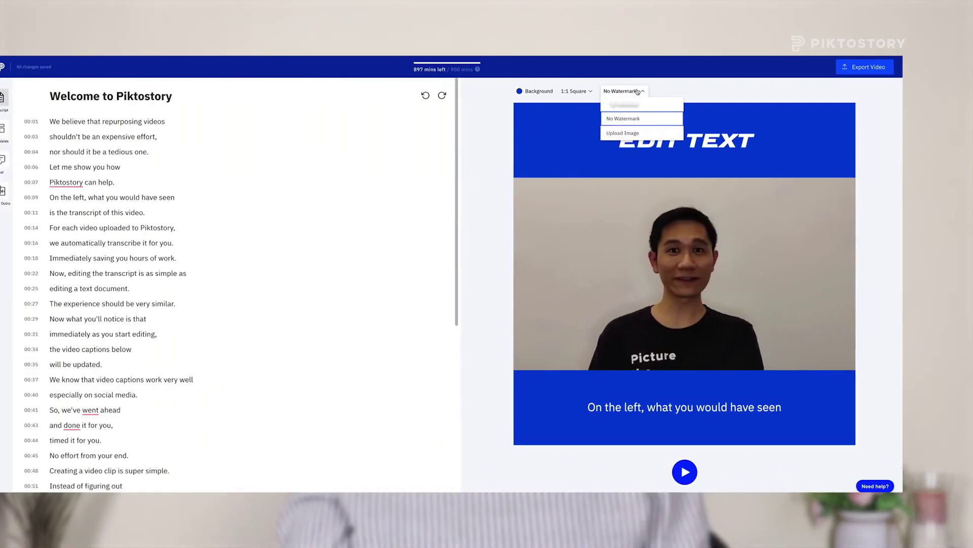
# Upload 'Piktostory_Logo Full White.png' and apply it as the video watermark.
pyautogui.click(672, 135)
pyautogui.click(356, 170)
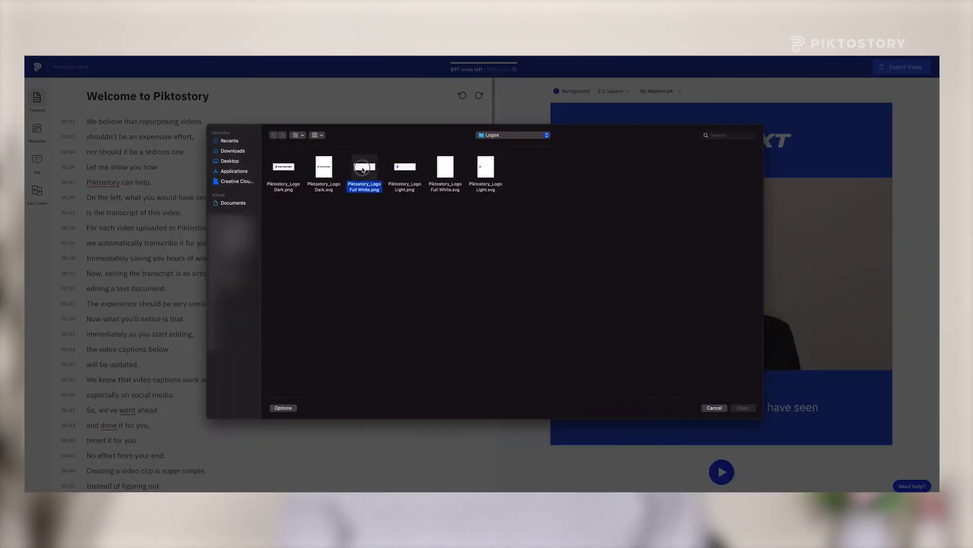
pyautogui.click(743, 407)
pyautogui.click(659, 91)
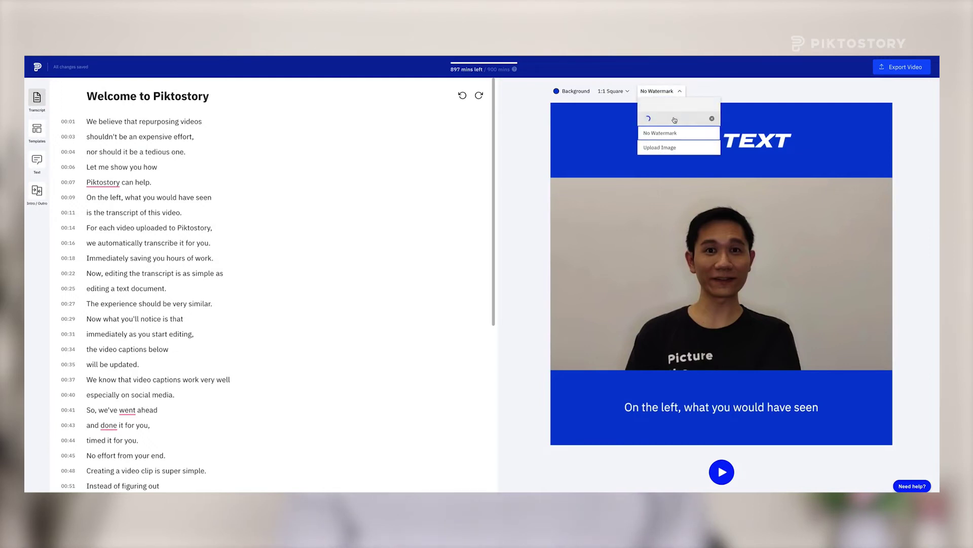
pyautogui.click(679, 120)
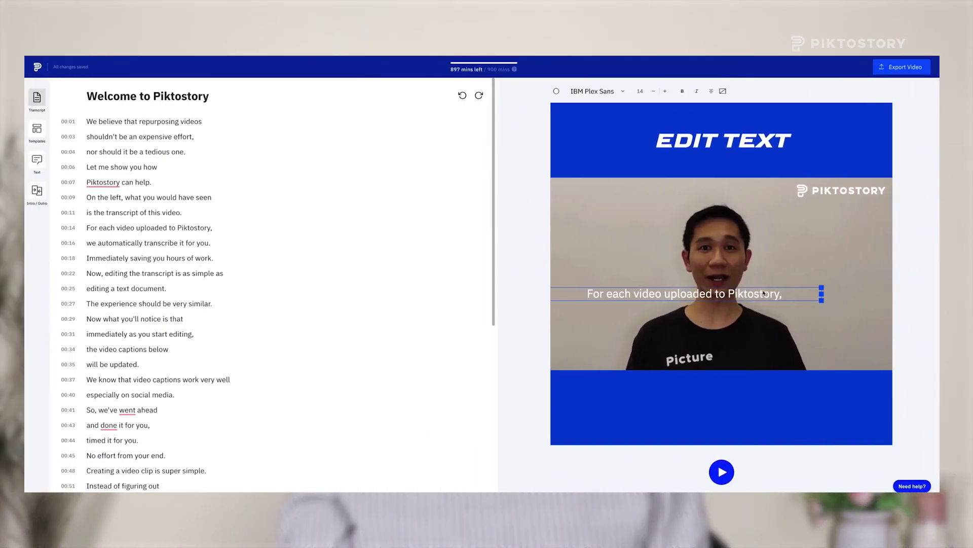
# Drag the caption box down into the blue band below the video.
pyautogui.moveTo(754, 294); pyautogui.dragTo(791, 405)
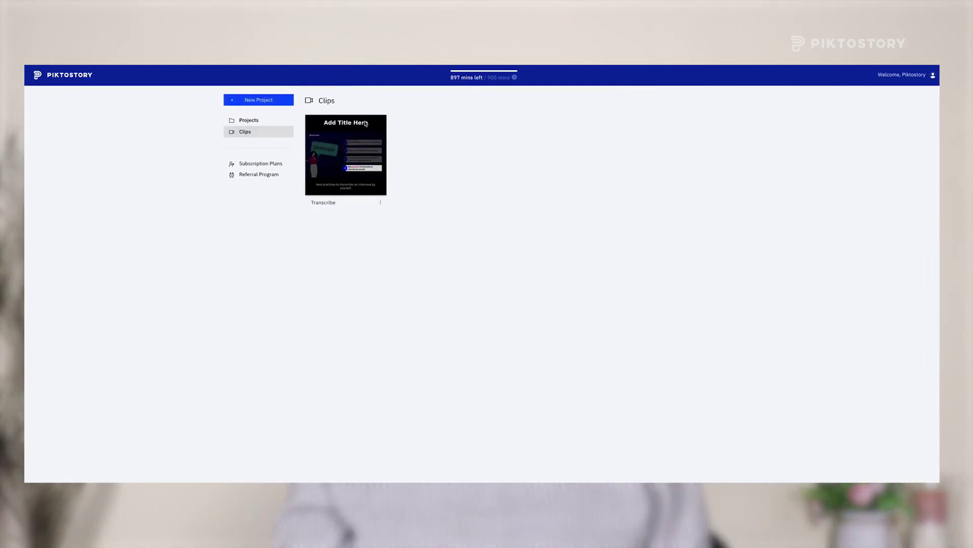
# Choose Share from the Transcribe clip's options menu to bring up the Share on dialog.
pyautogui.moveTo(356, 172)
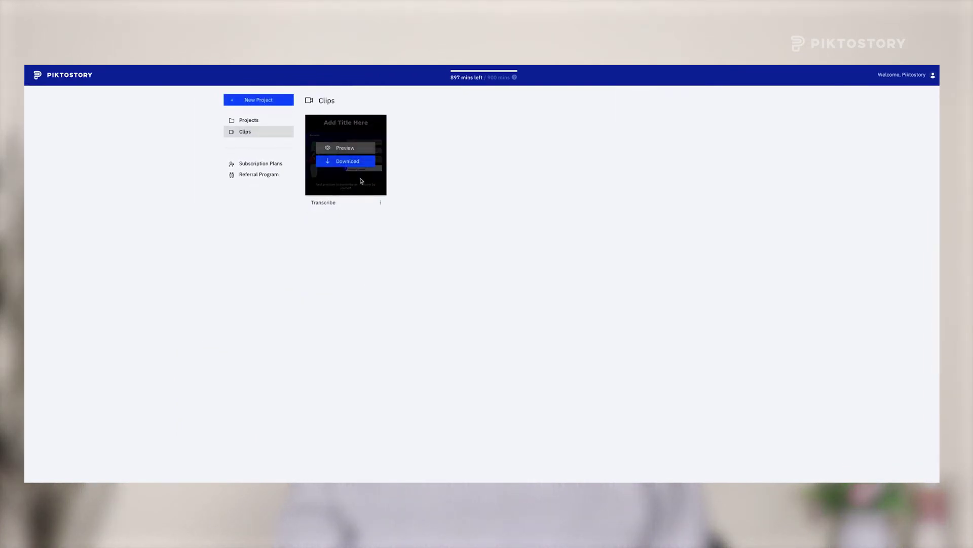
pyautogui.click(381, 203)
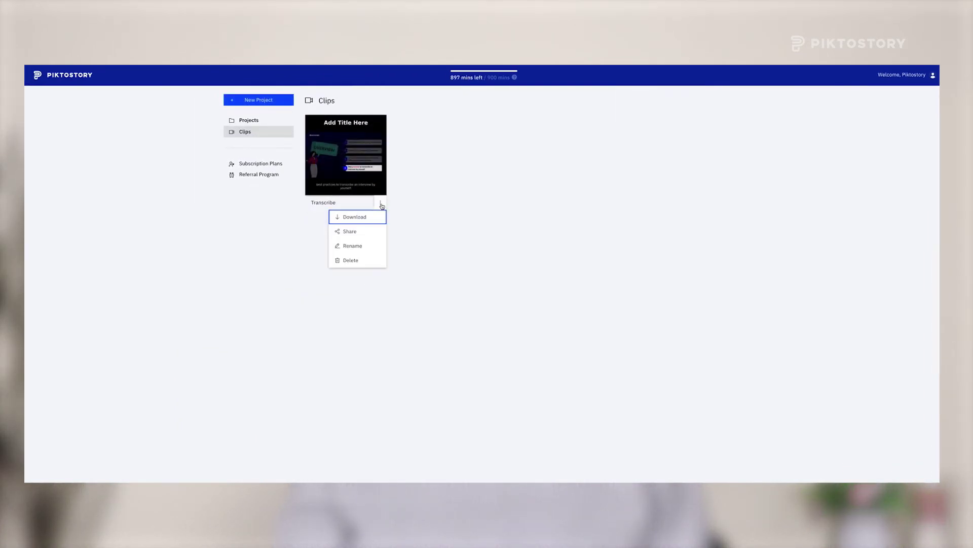
pyautogui.click(360, 237)
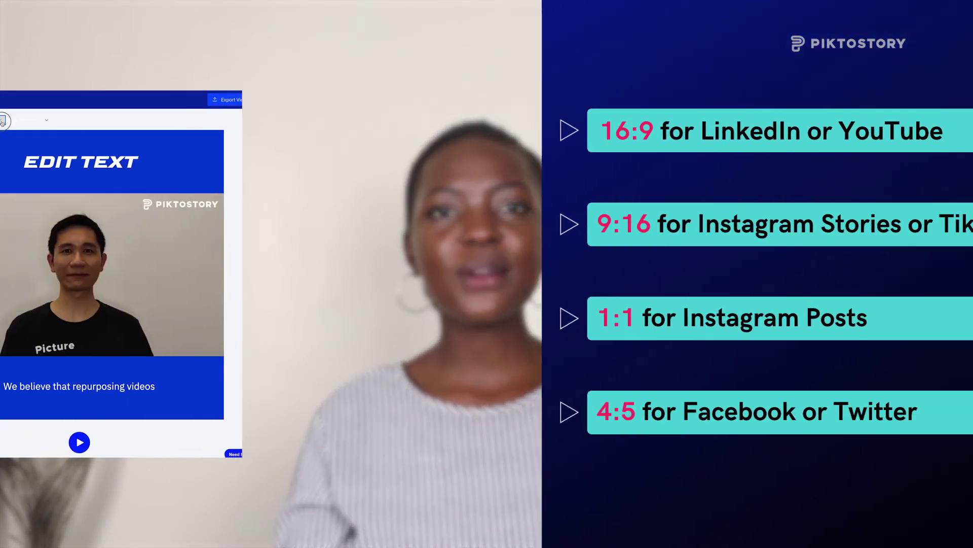
# Set the EDIT TEXT clip's aspect ratio to 16:9 Horizontal, then to 9:16 Vertical.
pyautogui.click(117, 144)
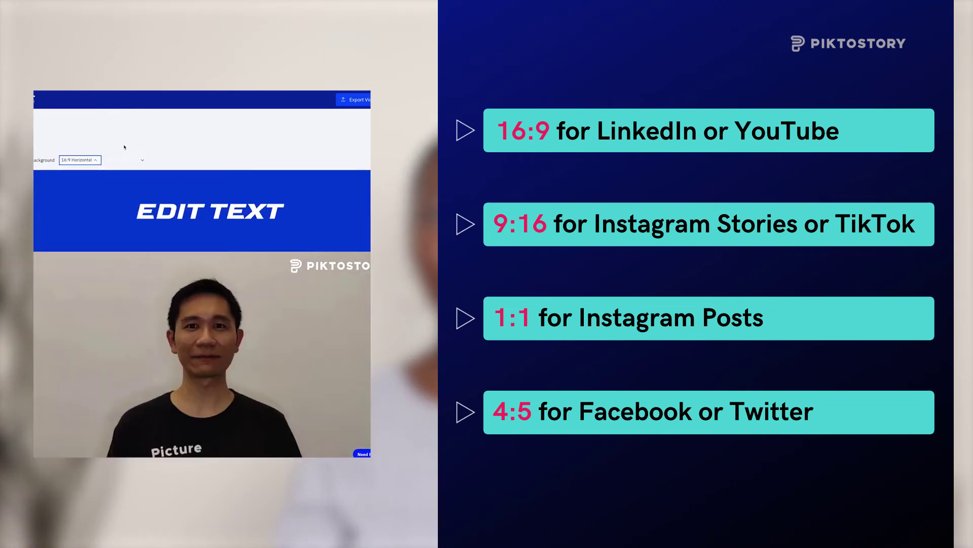
pyautogui.click(79, 159)
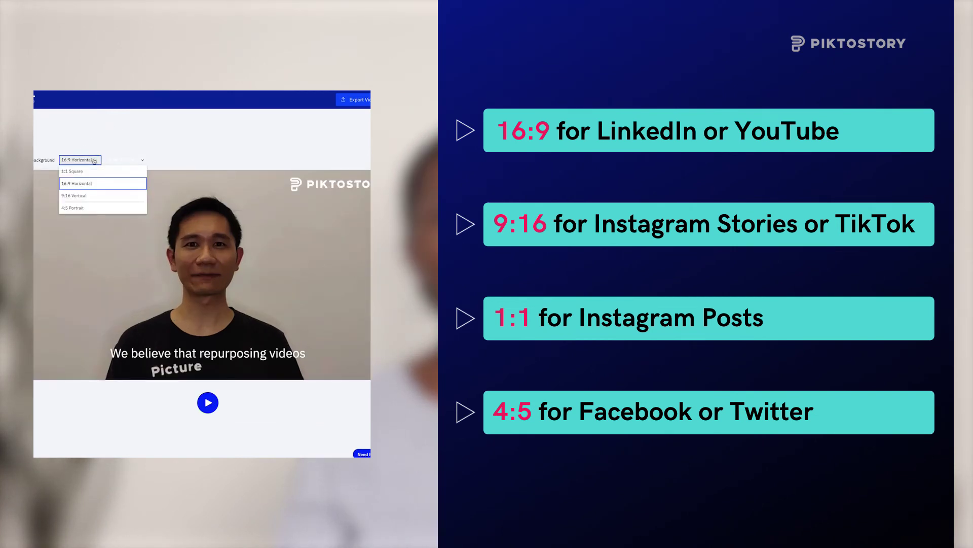
pyautogui.click(87, 192)
pyautogui.click(195, 122)
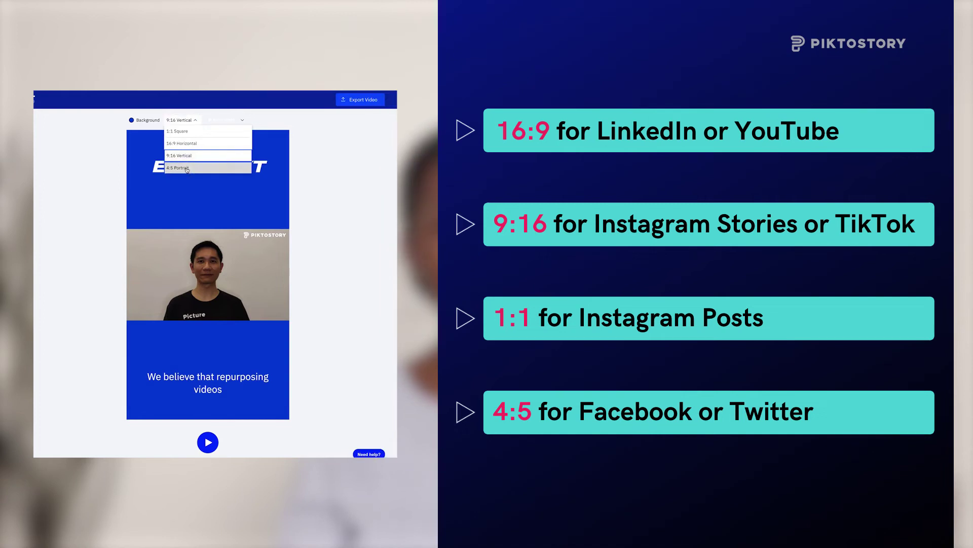